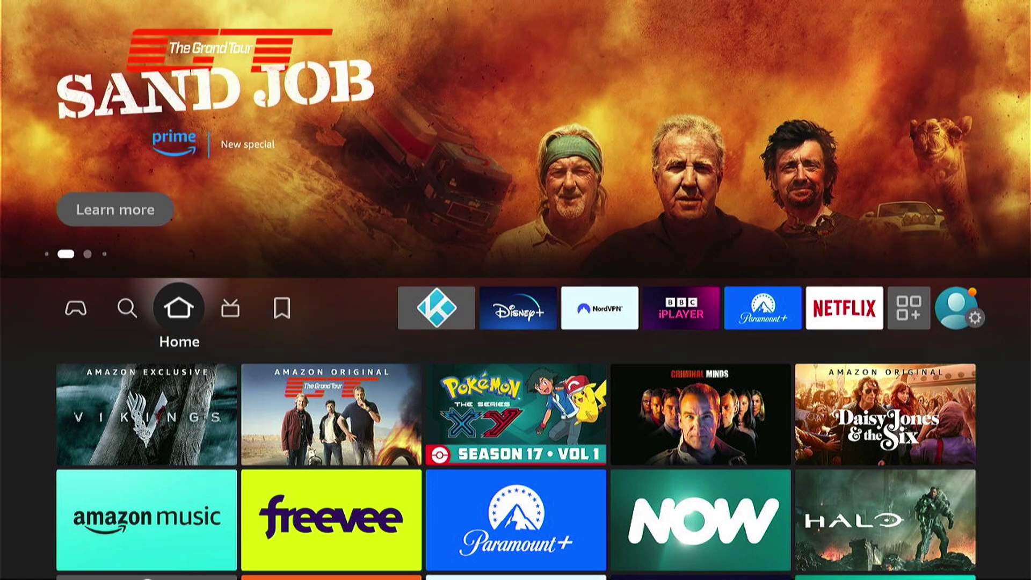
Launch Kodi from the Fire TV home screen.
key("Right")
key("Right")
key("Right")
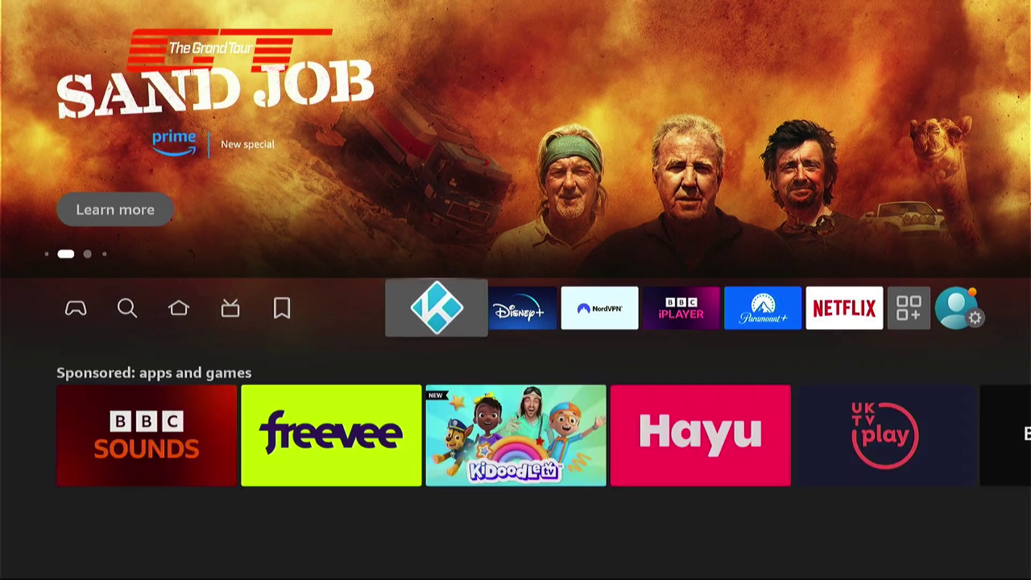
key("Return")
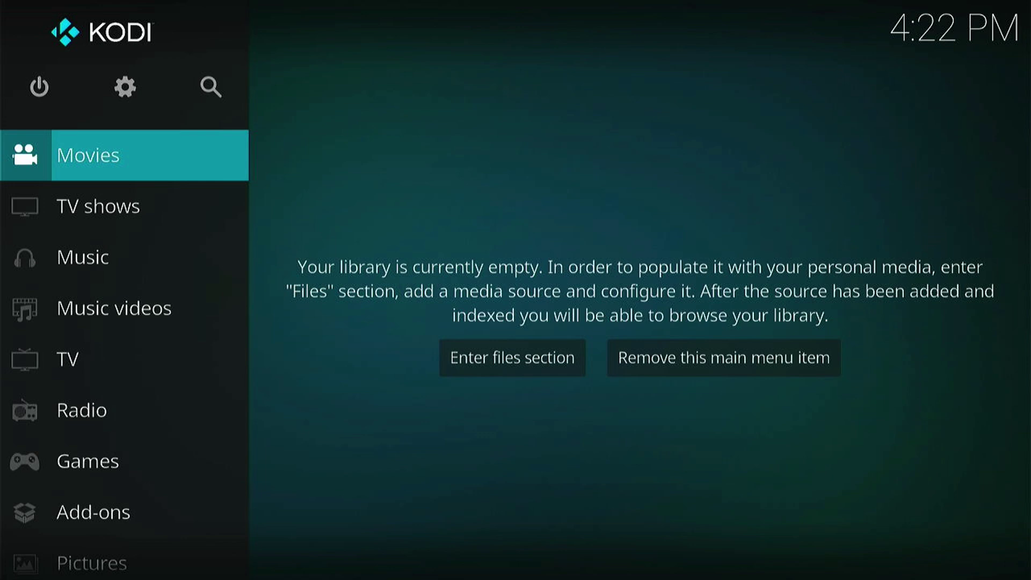
Check the installed build version in Kodi's system information, and return to the system settings overview.
key("Up")
key("Right")
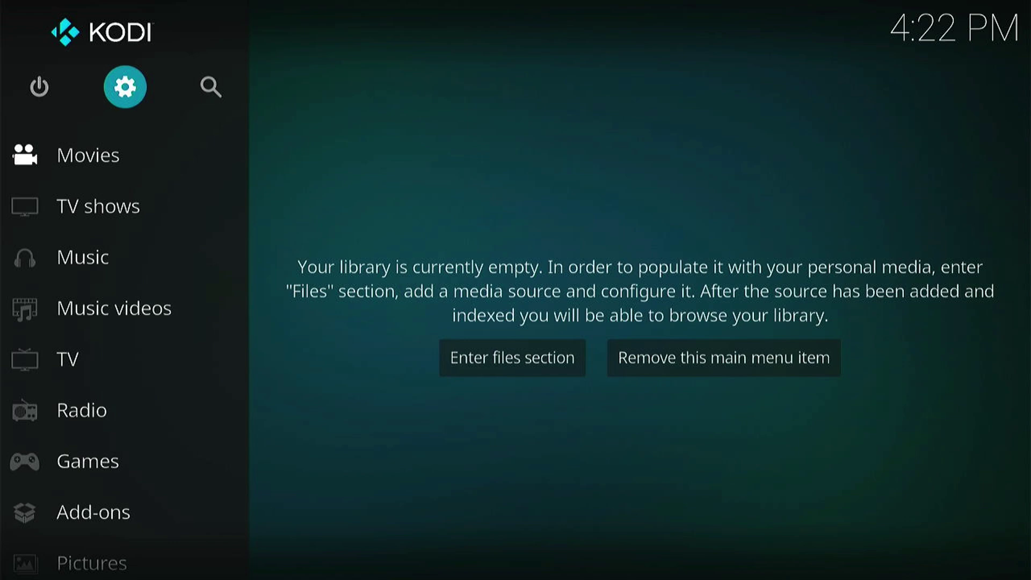
key("Return")
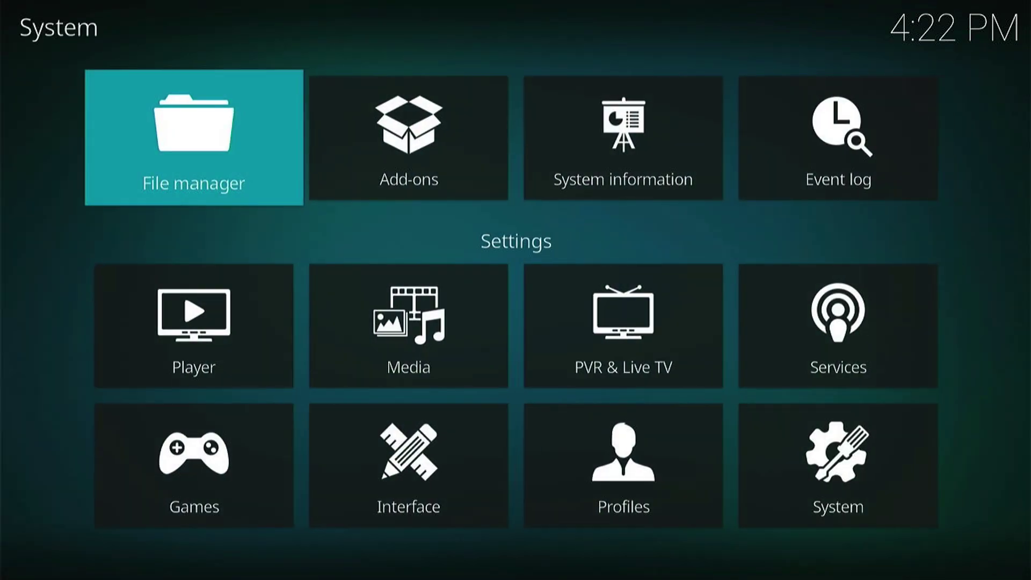
key("Right")
key("Right")
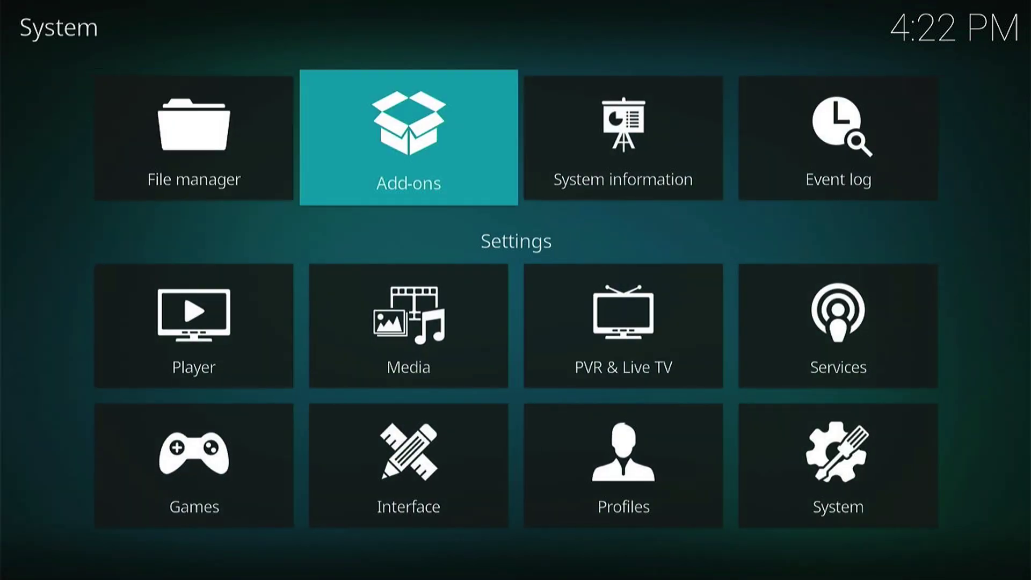
key("Return")
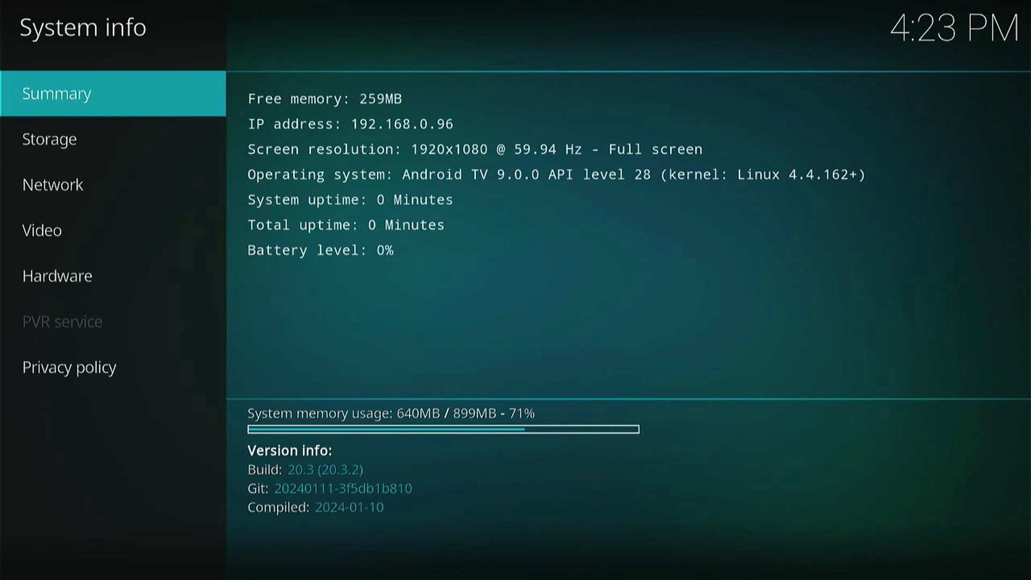
key("Escape")
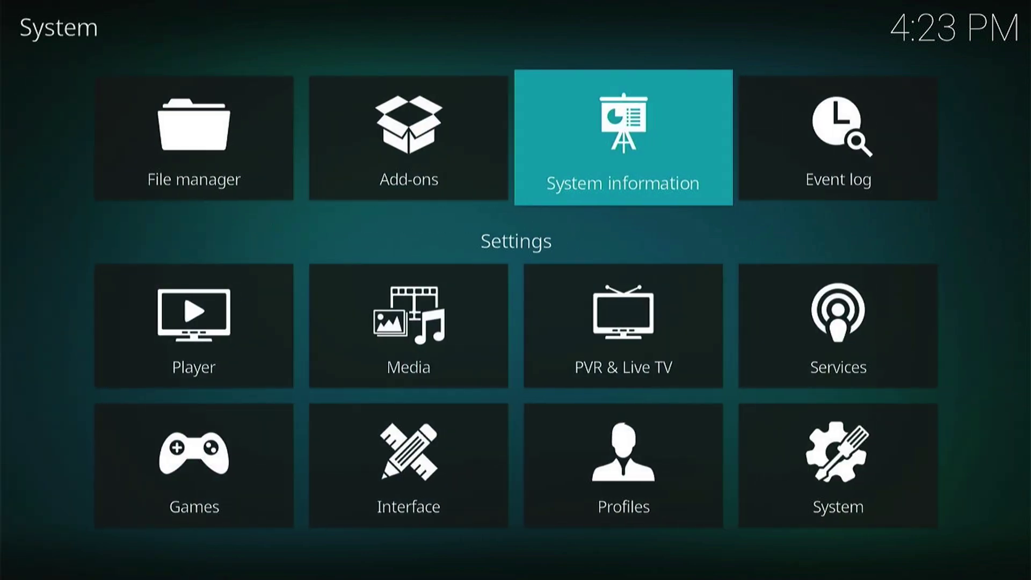
Open the skin choices in Kodi's interface settings and select the default Estuary skin.
key("Down")
key("Down")
key("Right")
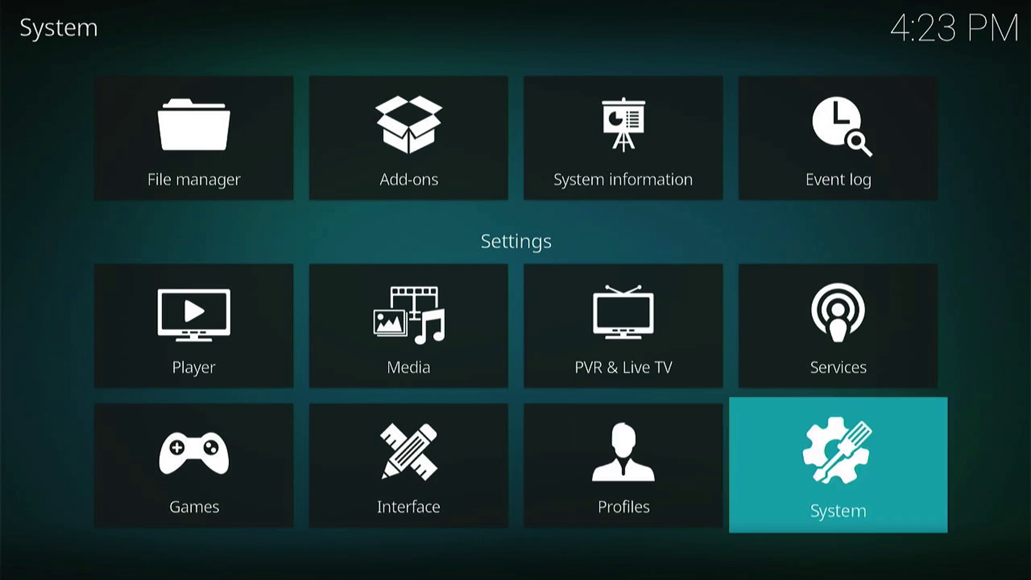
key("Left")
key("Left")
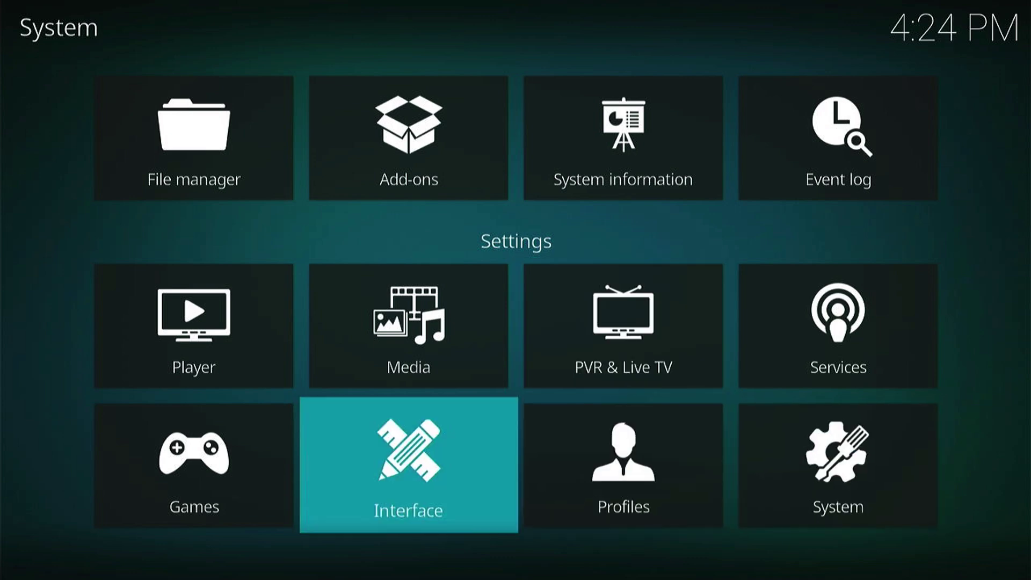
key("Return")
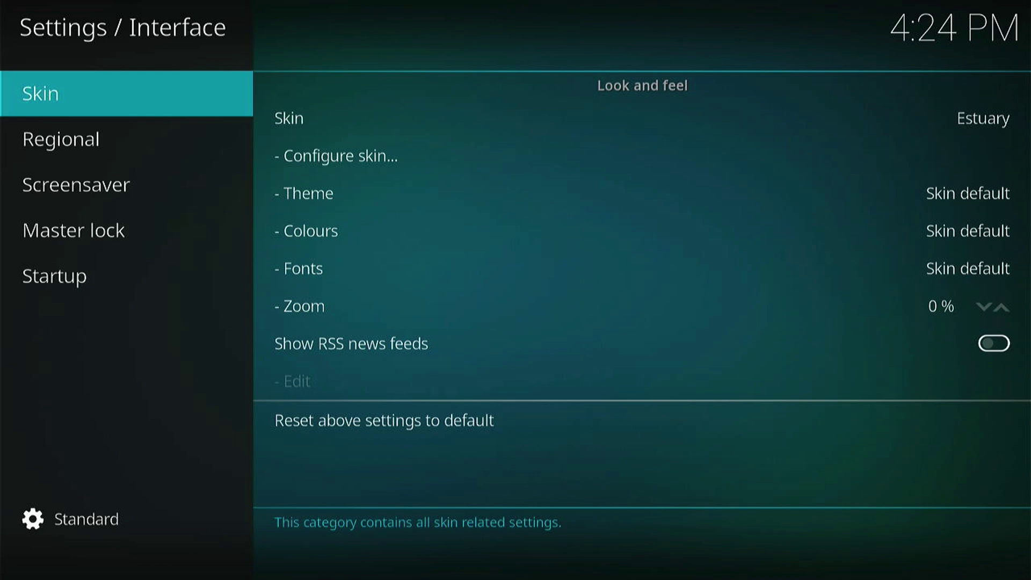
key("Right")
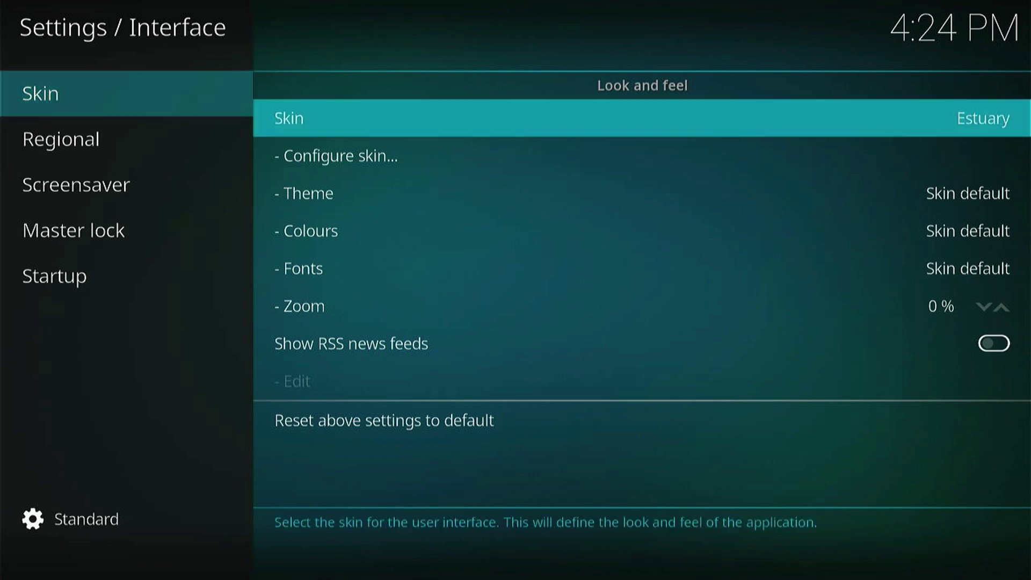
key("Return")
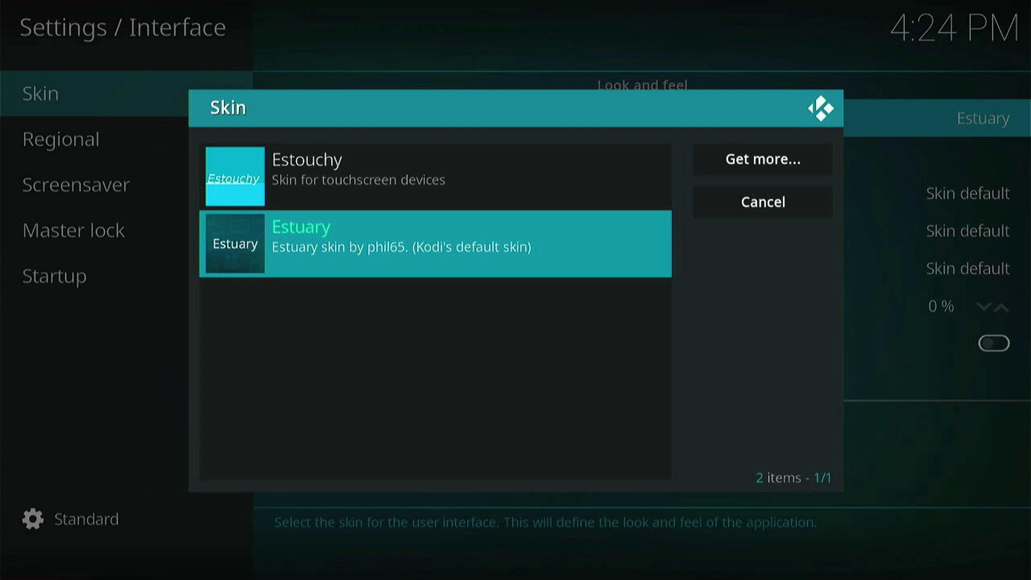
key("Return")
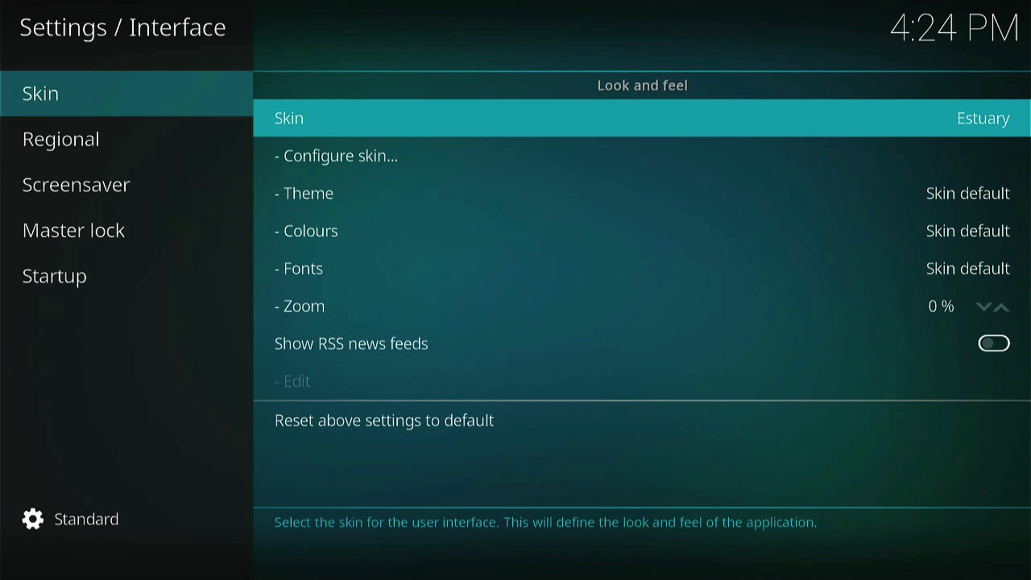
Leave Kodi for the Fire TV home screen and launch Downloader from the installed apps and channels.
key("Home")
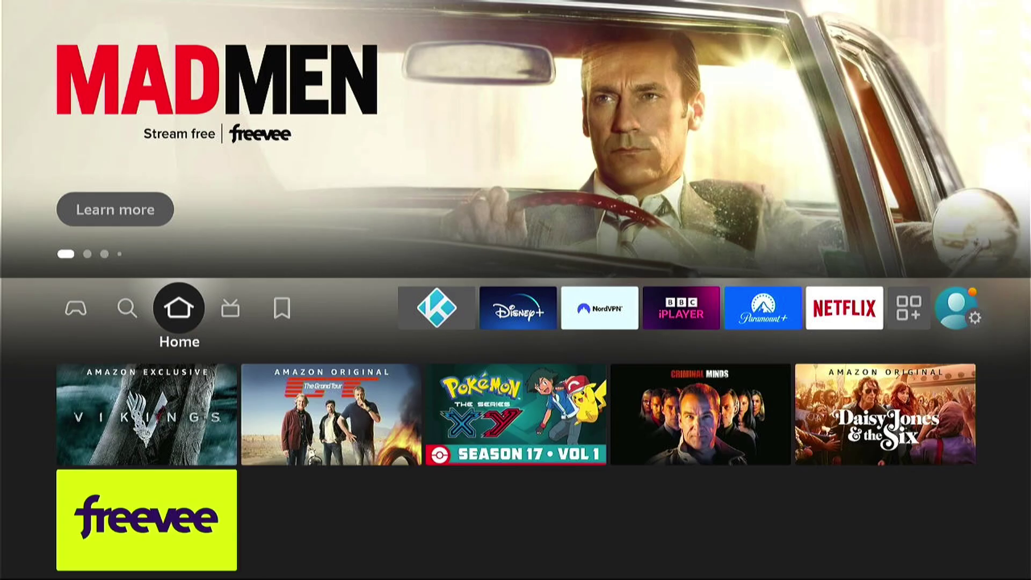
key("Right")
key("Right")
key("Right")
key("Right")
key("Right")
key("Right")
key("Right")
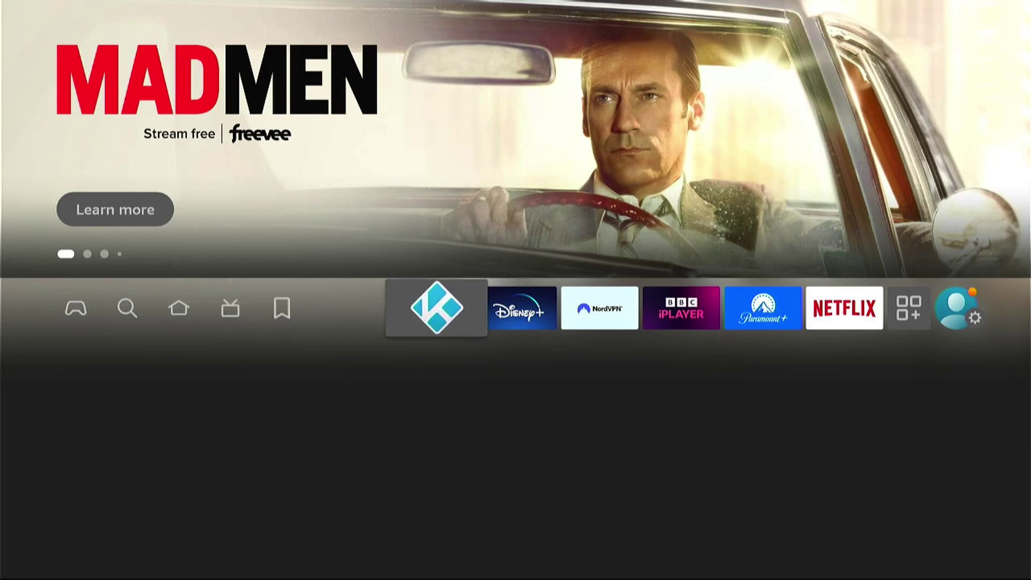
key("Right")
key("Right")
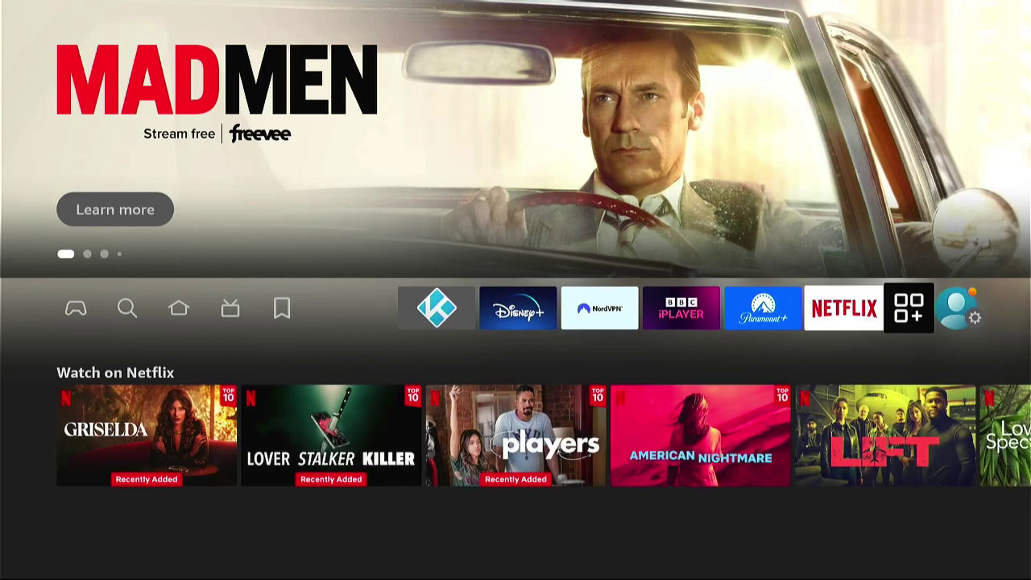
key("Down")
key("Down")
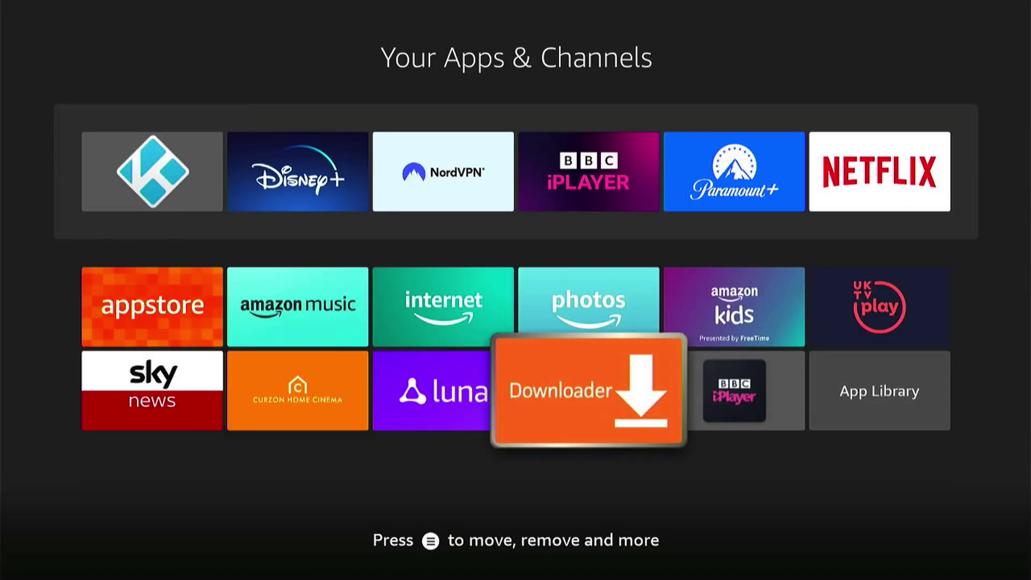
key("Return")
key("Down")
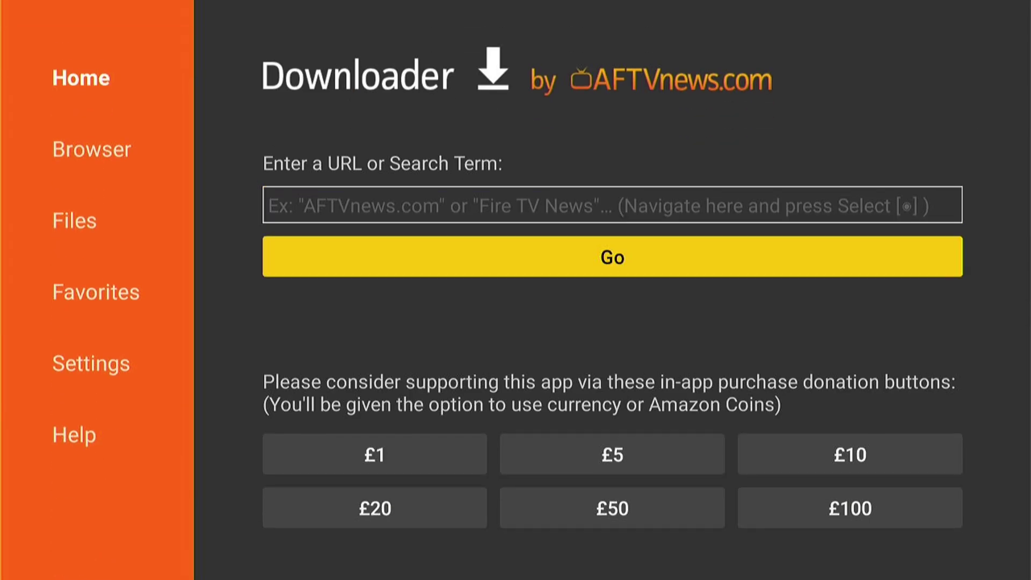
Enter the code 242913 as the Downloader address and load the Kodi Android download page.
key("Up")
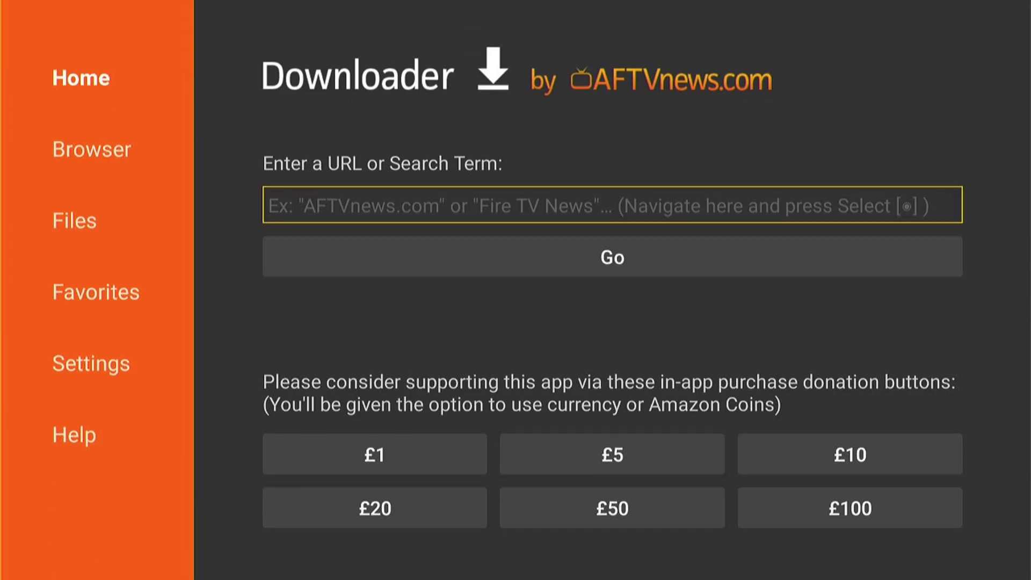
key("Return")
type("24291")
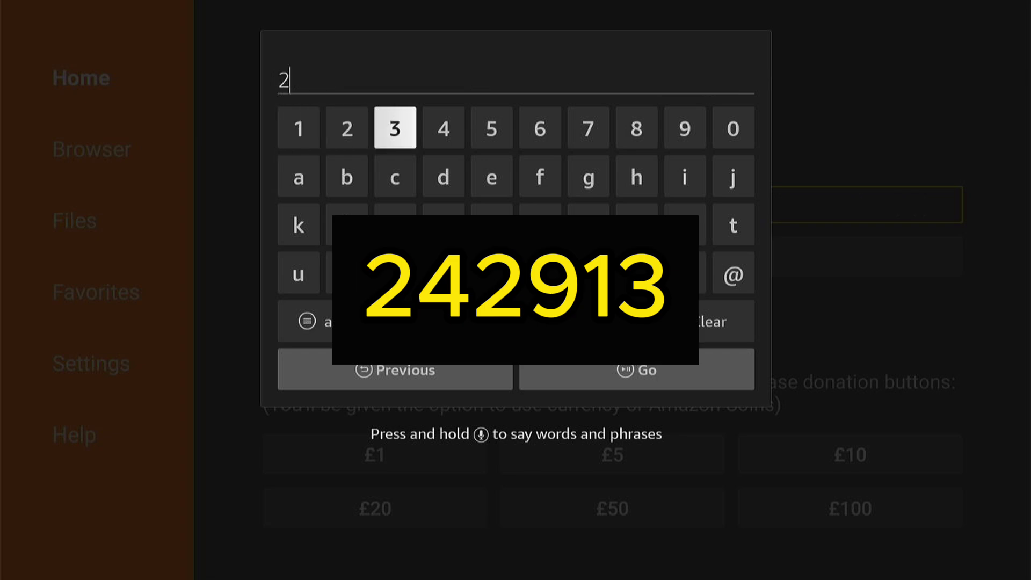
type("3")
key("Return")
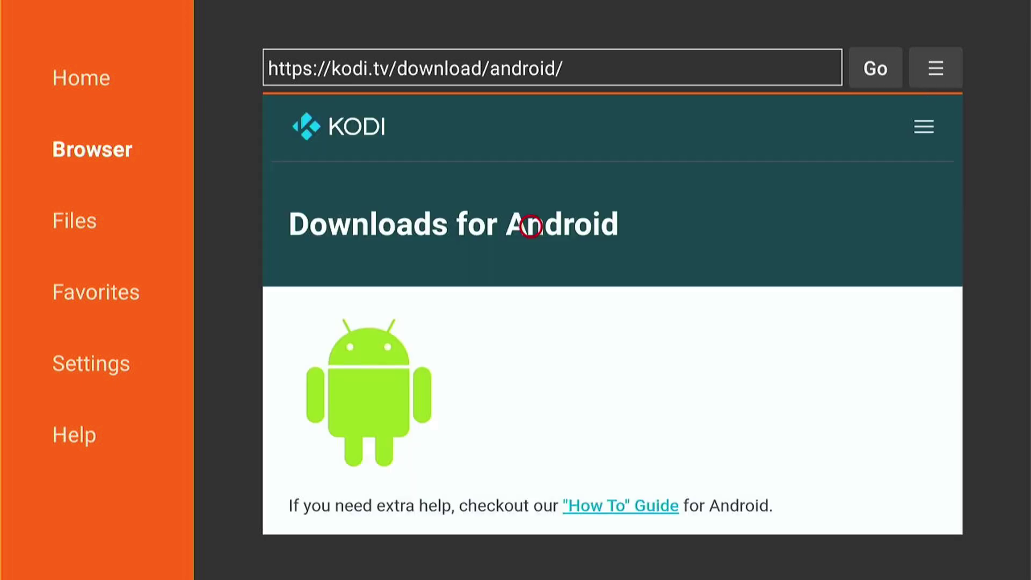
Download the ARMV7A (32BIT) version of Kodi from the Android downloads page.
scroll(531, 227, "down", 8)
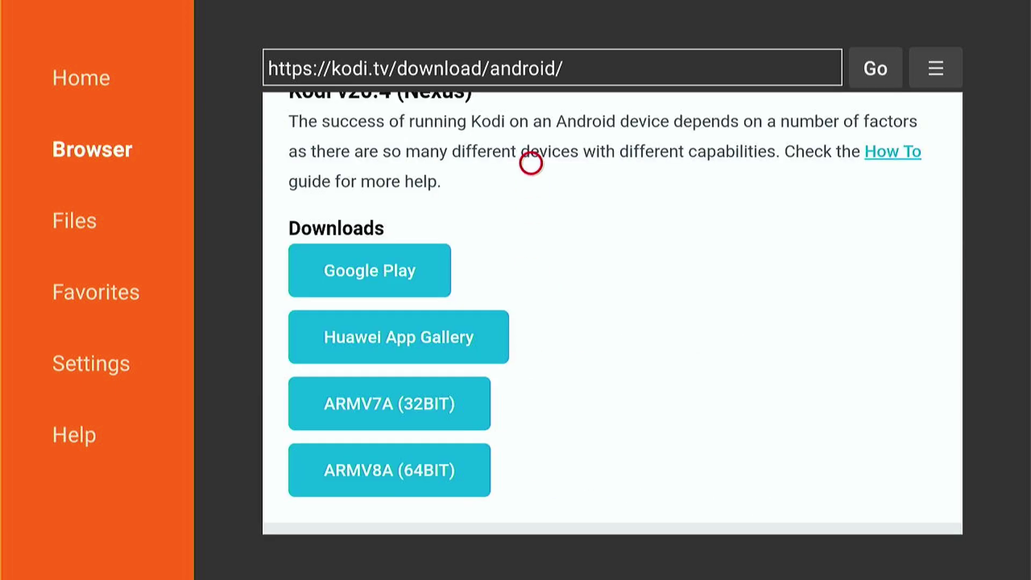
scroll(532, 161, "up", 5)
scroll(531, 382, "down", 7)
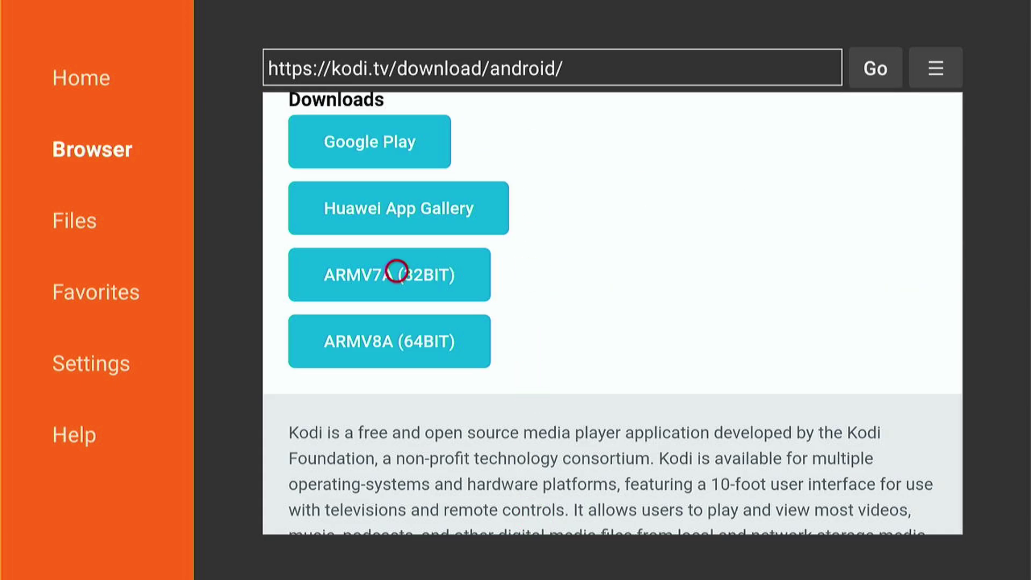
left_click(396, 272)
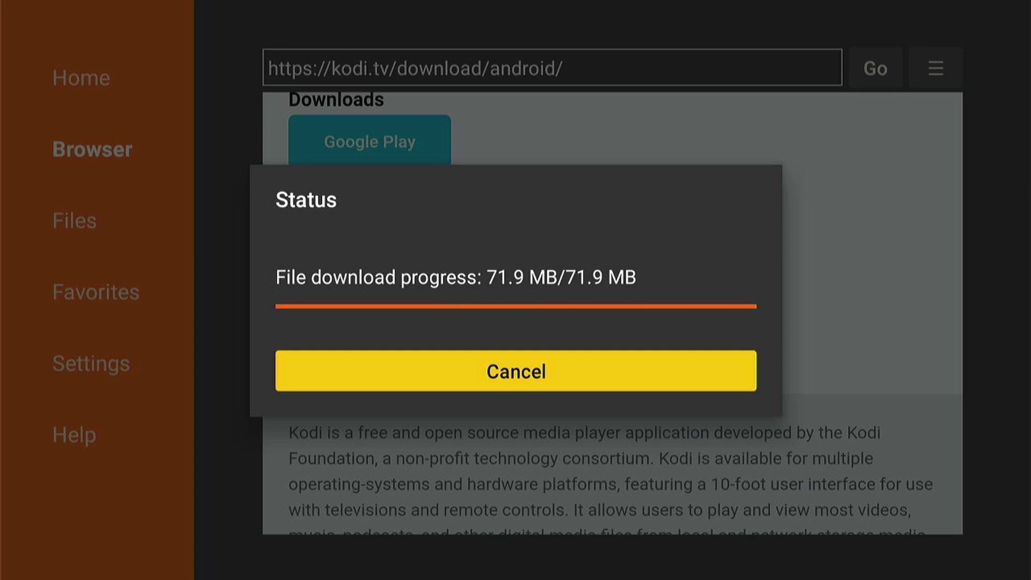
key("Return")
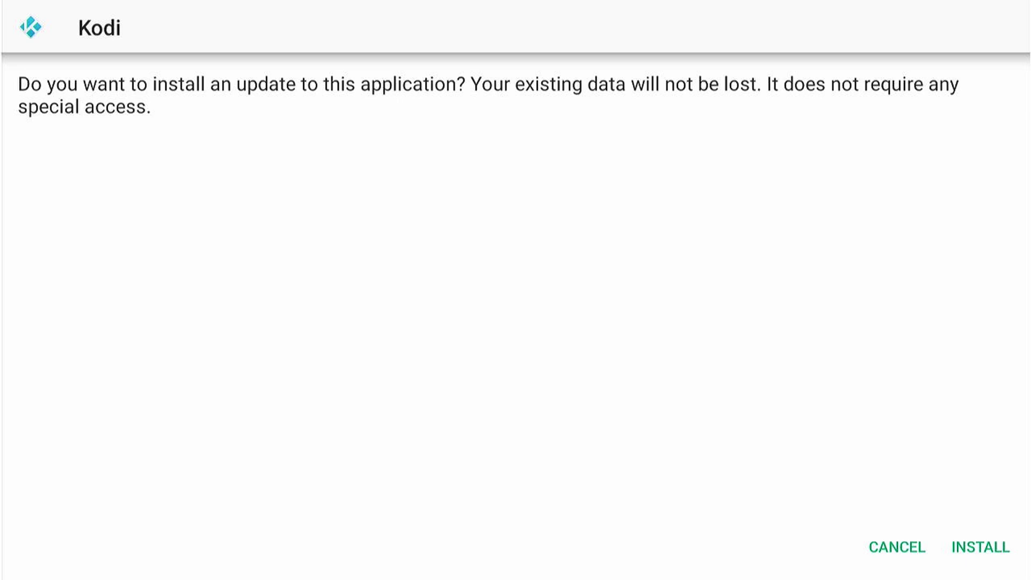
Install the downloaded update over the existing Kodi app and finish the installer without opening Kodi.
left_click(897, 546)
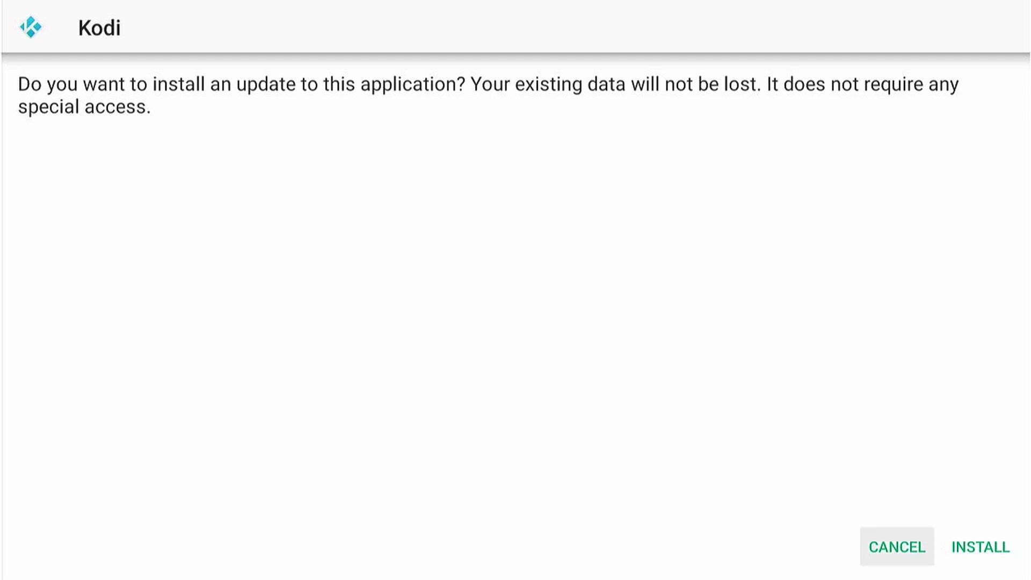
left_click(981, 547)
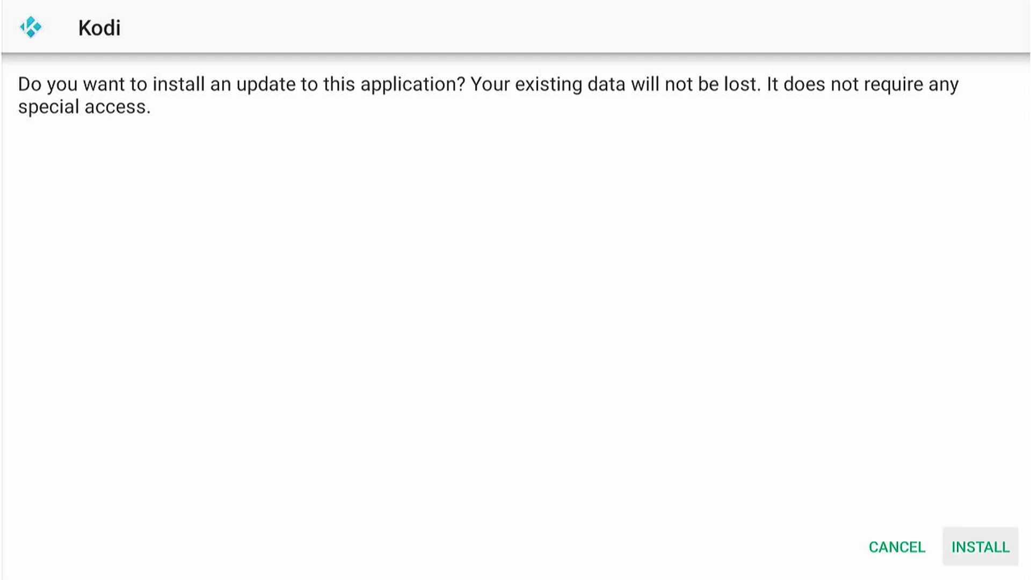
key("Return")
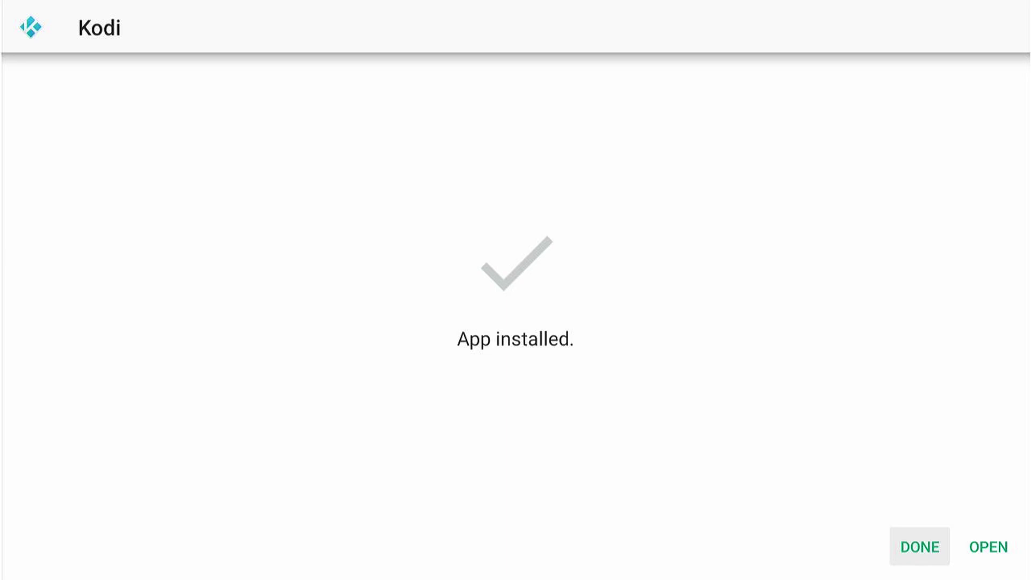
key("Return")
Delete the downloaded installer file kodi-20.4-Nexus-armeabi-v7a.apk and confirm the deletion.
key("Right")
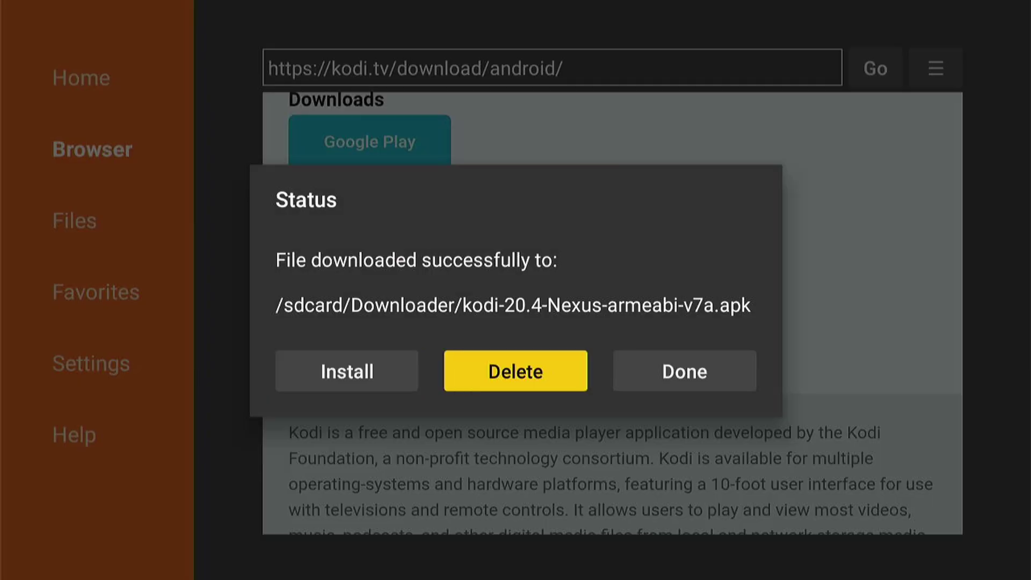
key("Return")
key("Left")
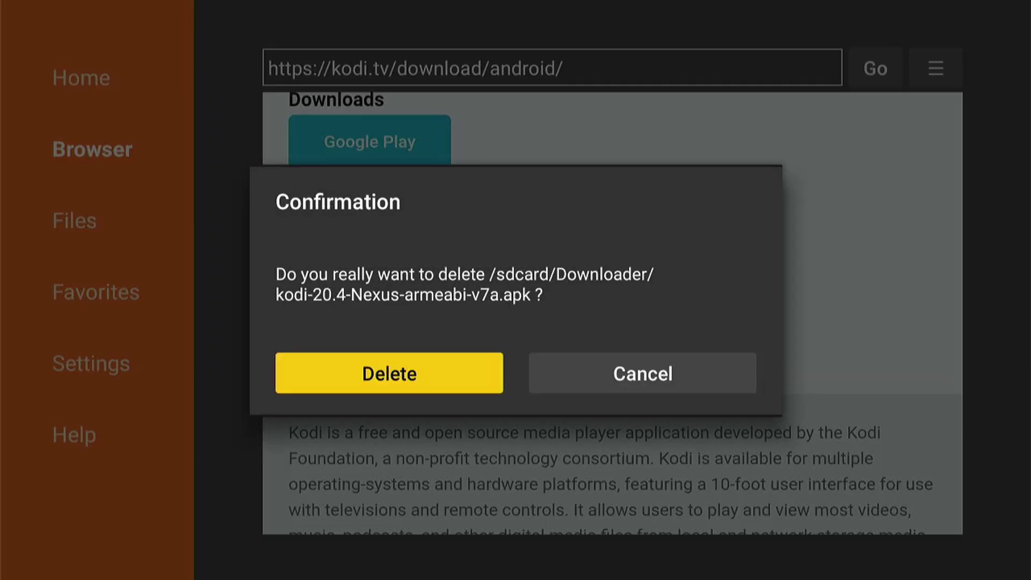
key("Return")
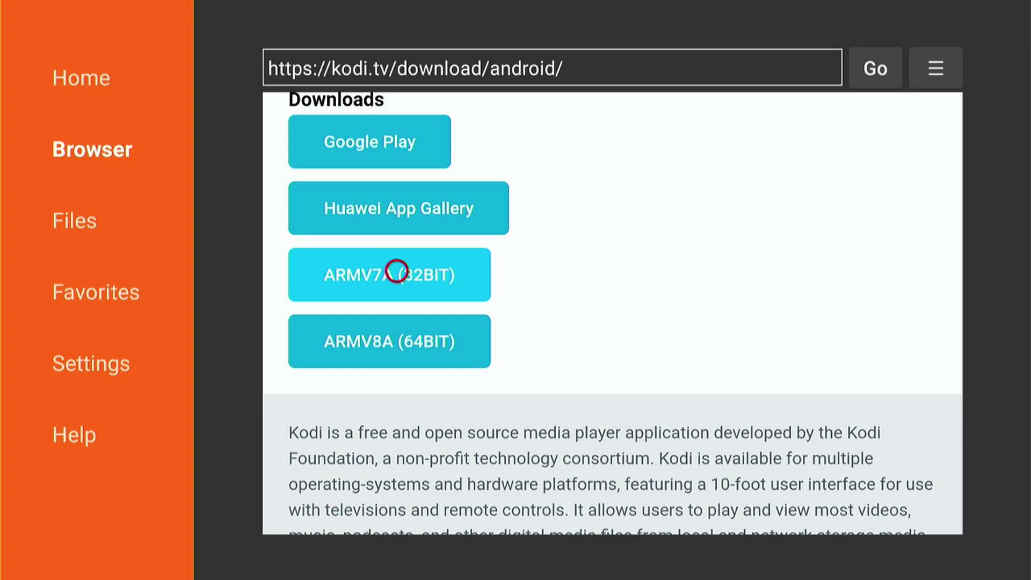
Return to the Fire TV home screen and launch the updated Kodi app.
key("Home")
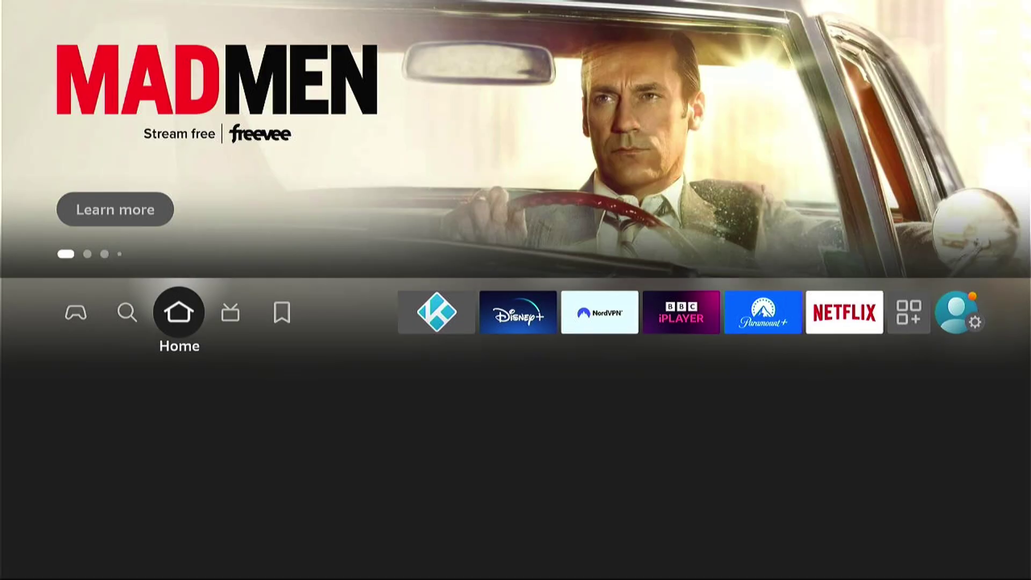
key("Right")
key("Right")
key("Right")
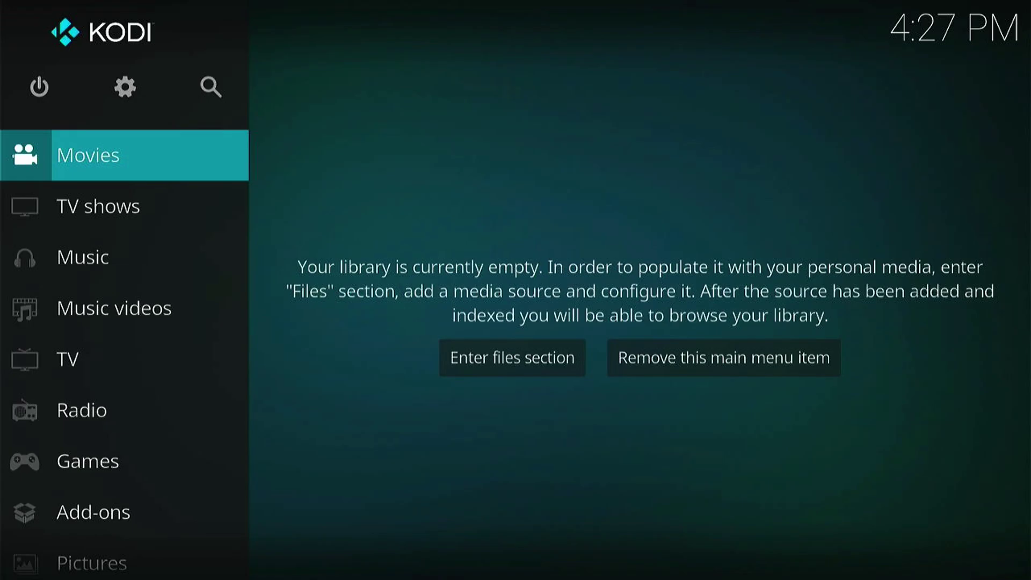
Check the build version in the updated Kodi's system information, and go back to the Fire TV home screen.
key("Up")
key("Right")
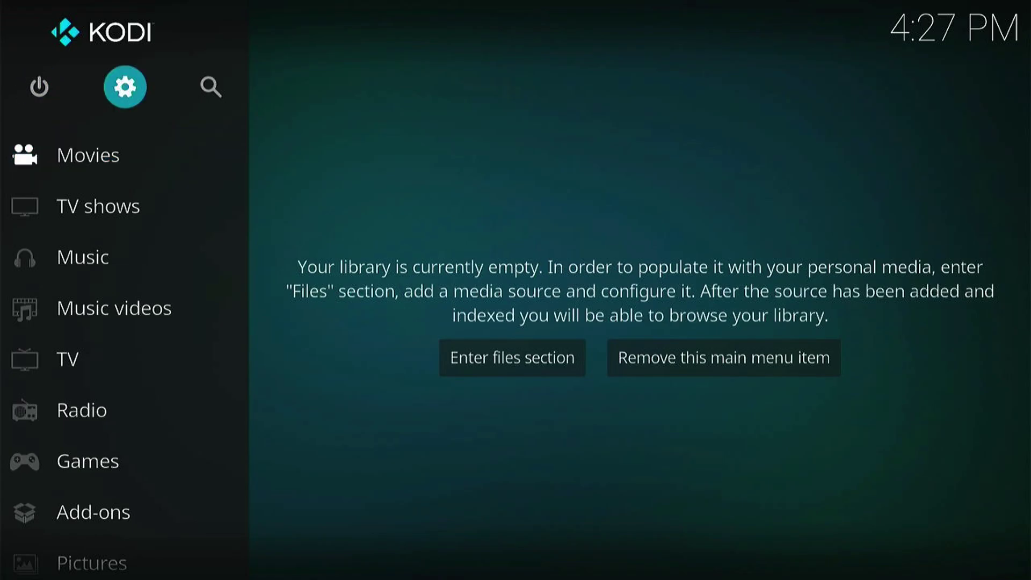
key("Return")
key("Right")
key("Right")
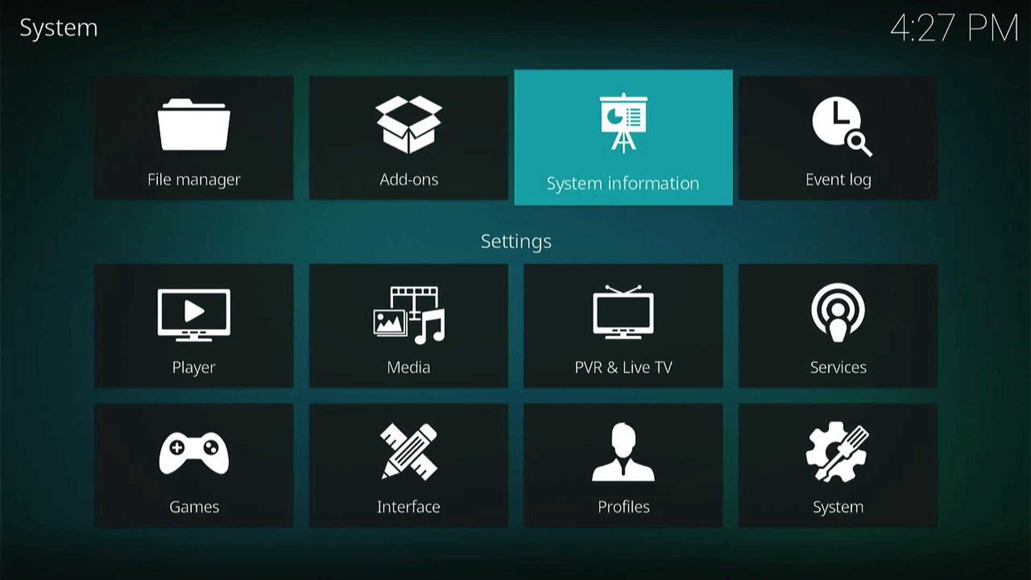
key("Return")
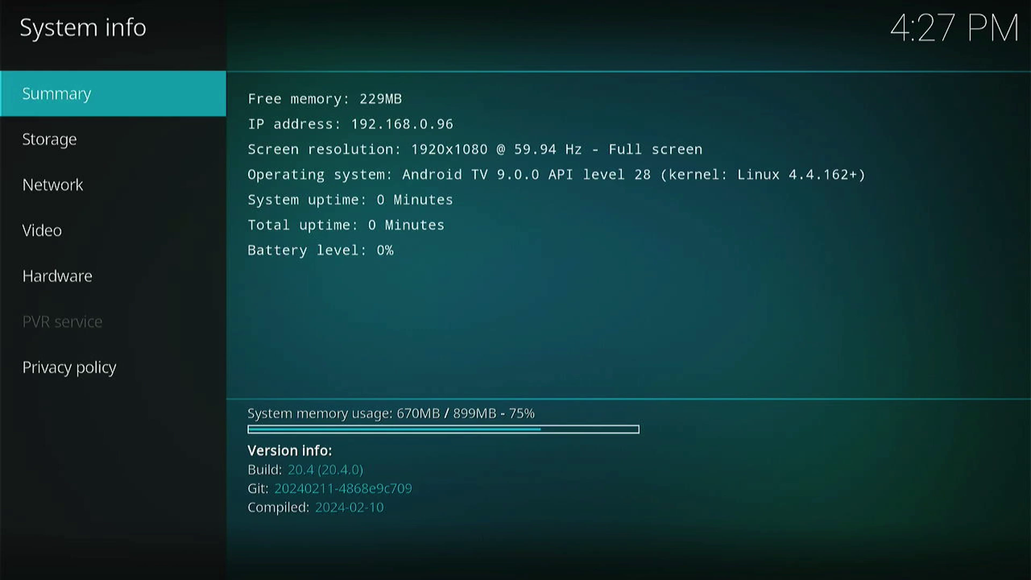
key("Home")
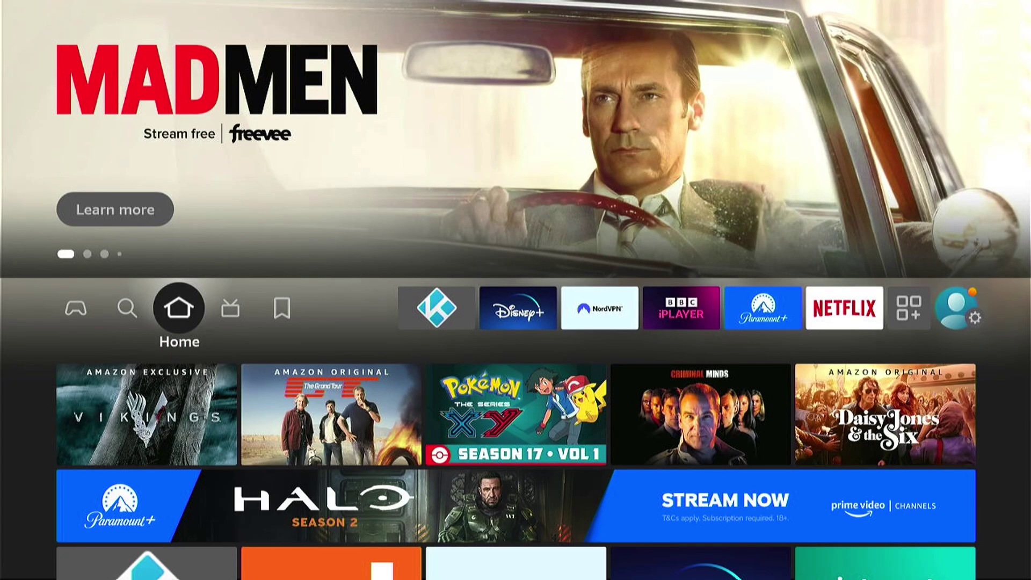